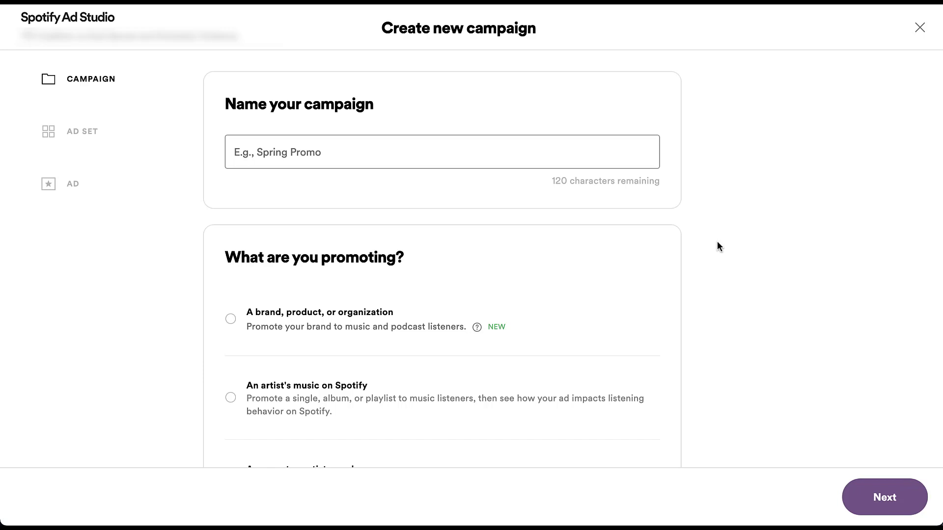
# Step: Enter 'Podcast Targeting Options' as the campaign name and confirm it
pyautogui.click(593, 155)
pyautogui.write('Pod')
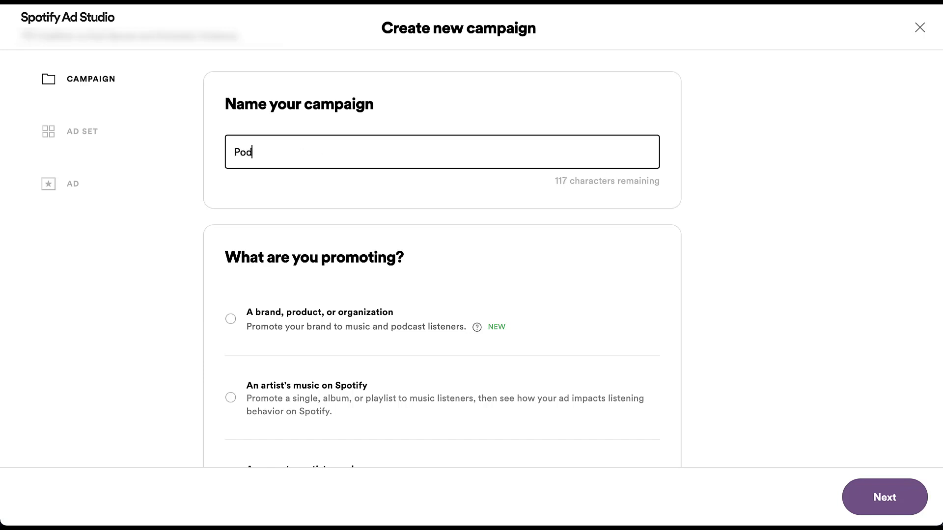
pyautogui.write('cast Targeting Options')
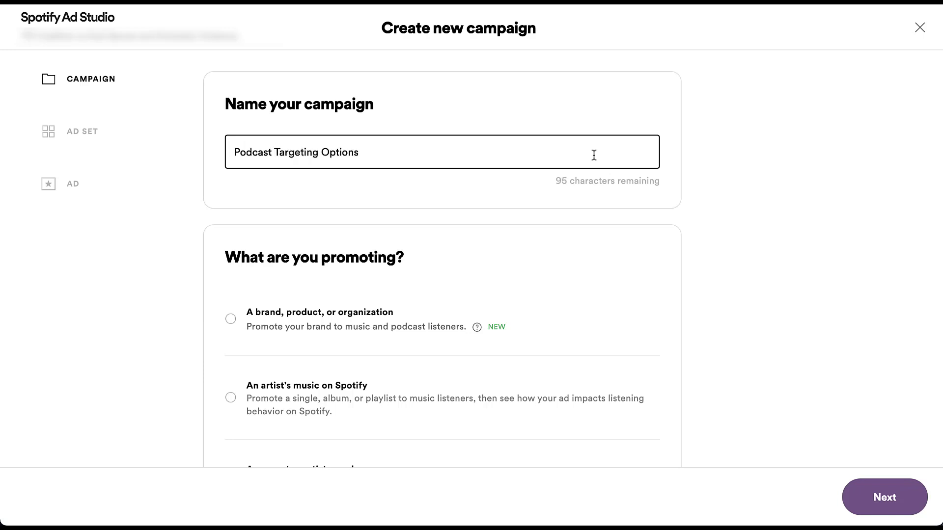
pyautogui.click(751, 287)
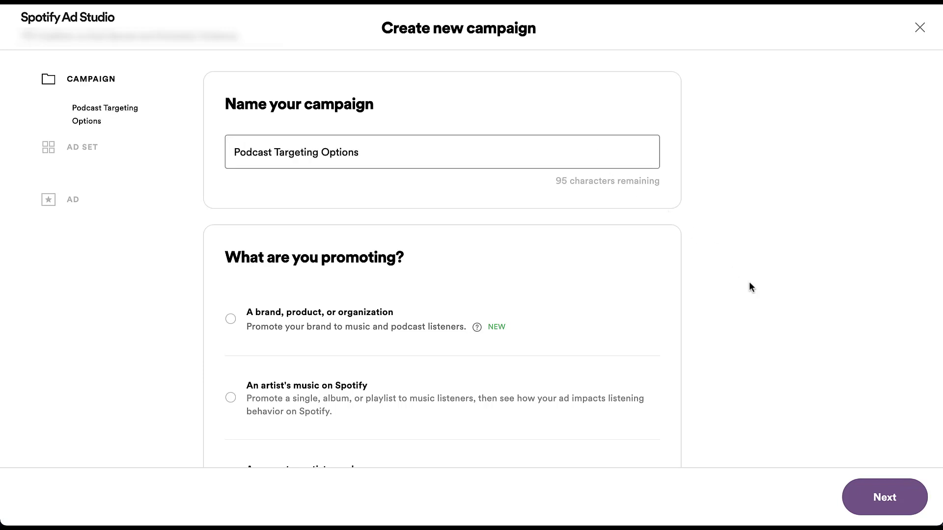
pyautogui.scroll(-3, 750, 285)
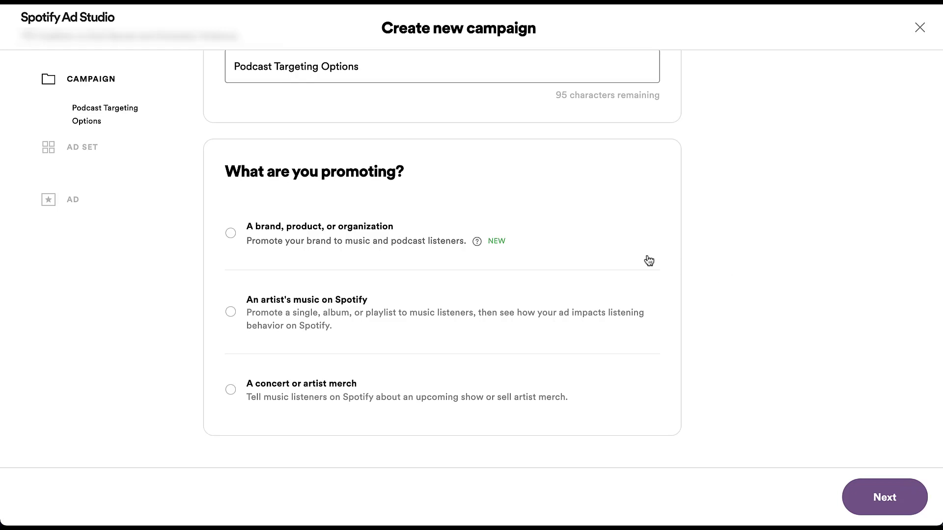
# Step: Select 'A brand, product, or organization' as the promotion type after reading the podcast note
pyautogui.moveTo(478, 243)
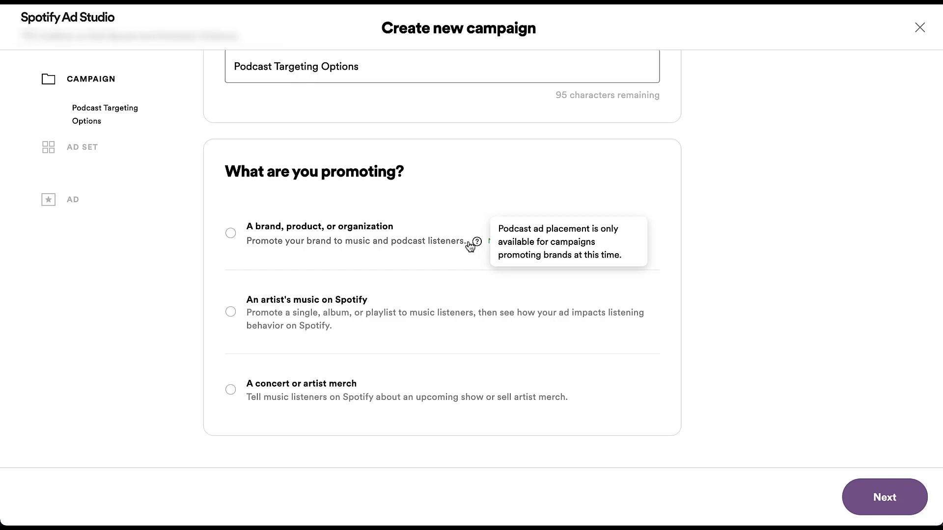
pyautogui.click(230, 233)
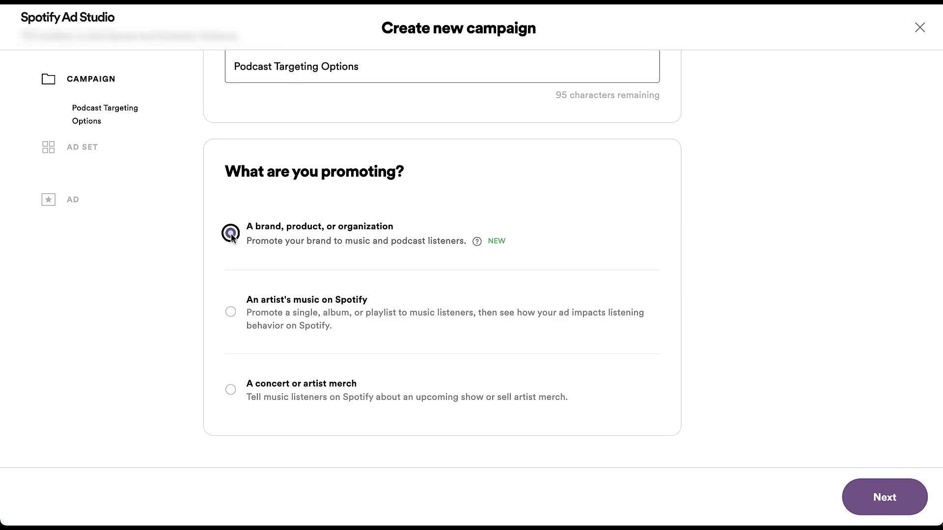
# Step: Continue to the new ad set and name it 'Podcast Targeting'
pyautogui.click(870, 486)
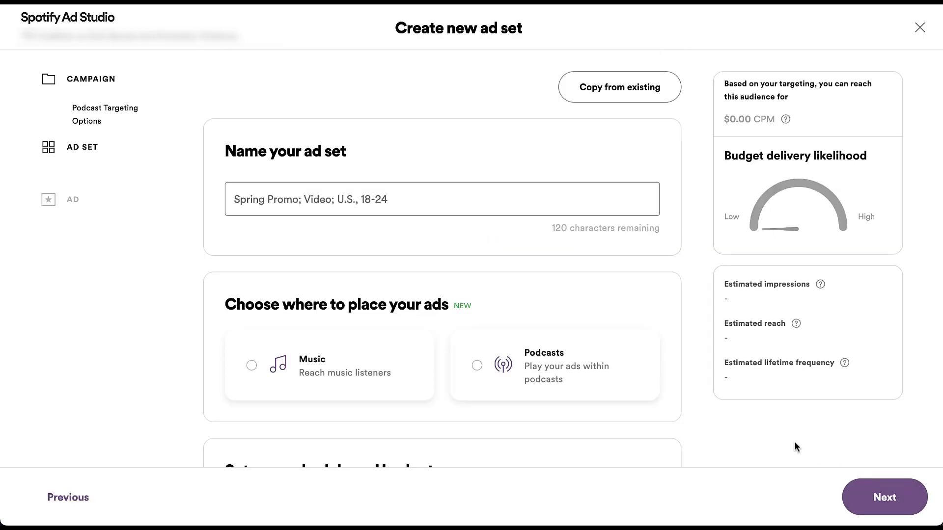
pyautogui.click(438, 202)
pyautogui.write('Podca')
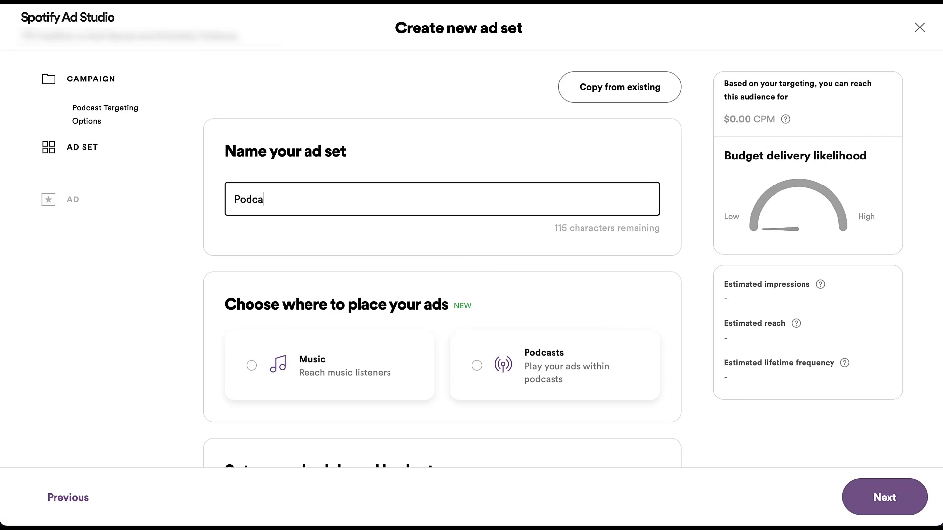
pyautogui.write('st Targeting')
pyautogui.click(686, 296)
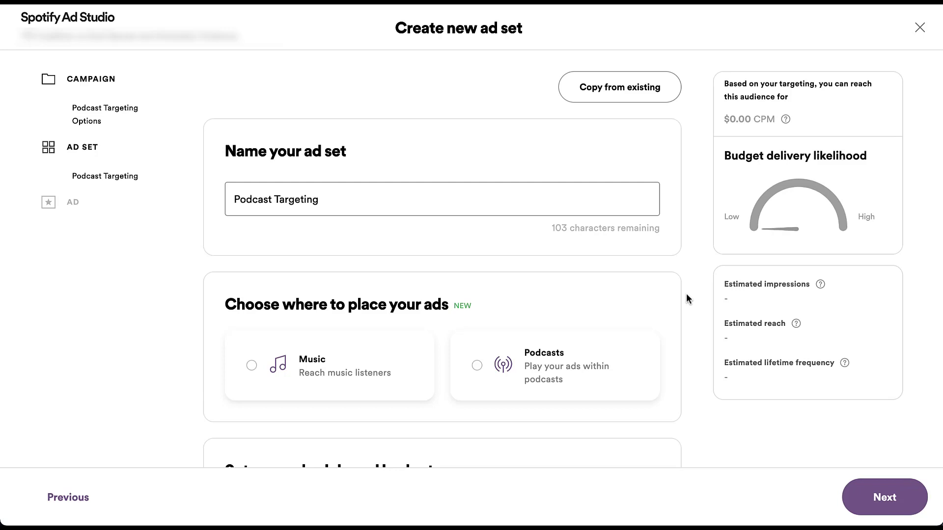
pyautogui.scroll(-5, 686, 297)
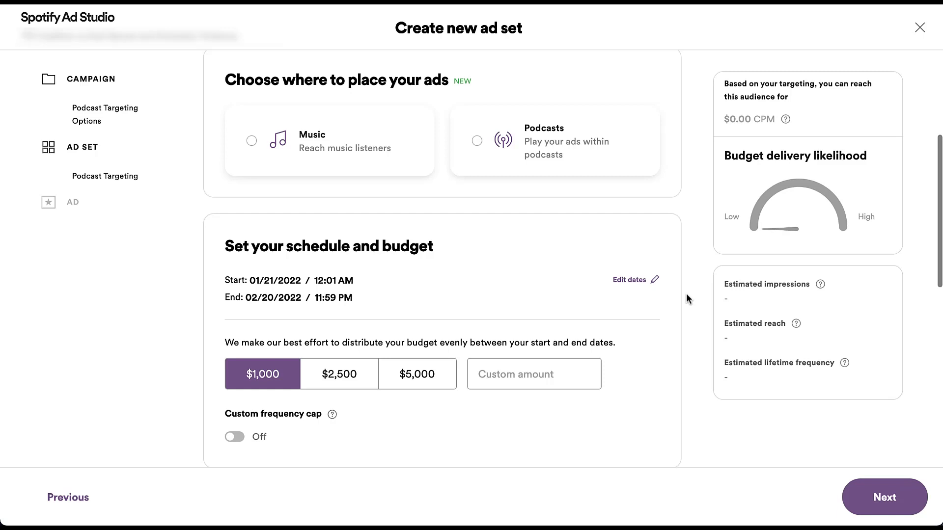
# Step: Choose Music placement with the Audio ad format for the Podcast Targeting ad set
pyautogui.click(397, 161)
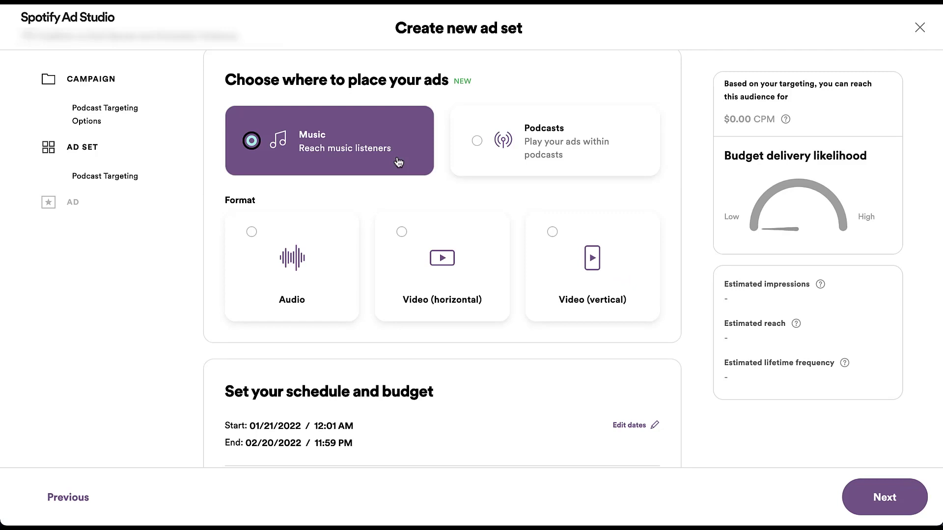
pyautogui.click(330, 266)
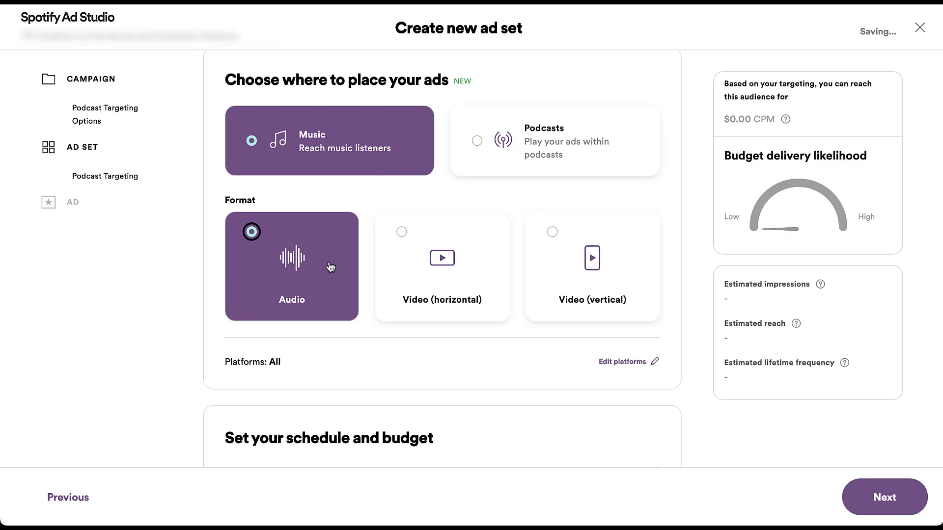
pyautogui.scroll(-6, 329, 265)
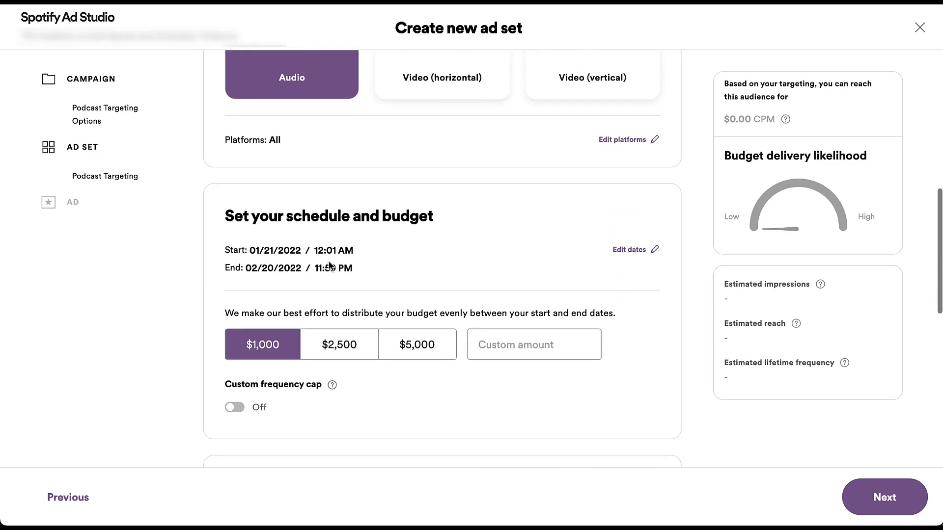
pyautogui.scroll(-6, 329, 263)
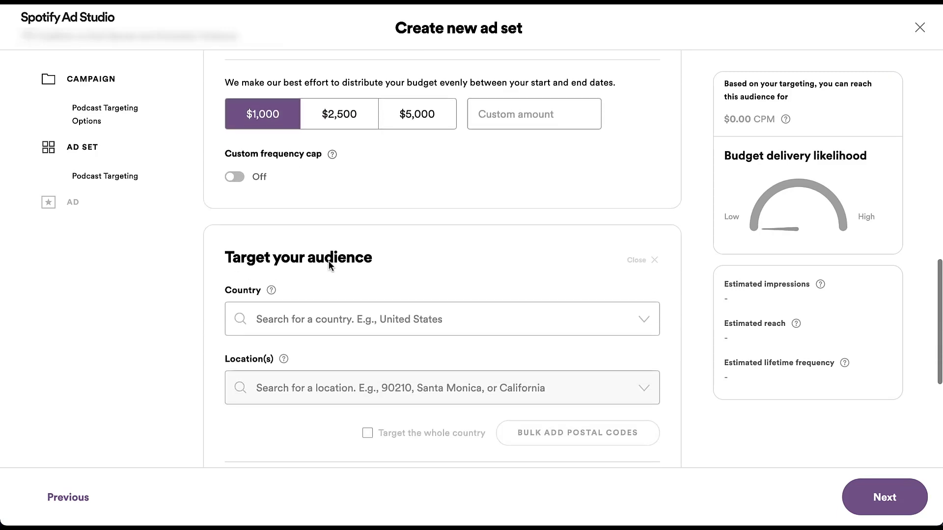
pyautogui.scroll(-1, 328, 264)
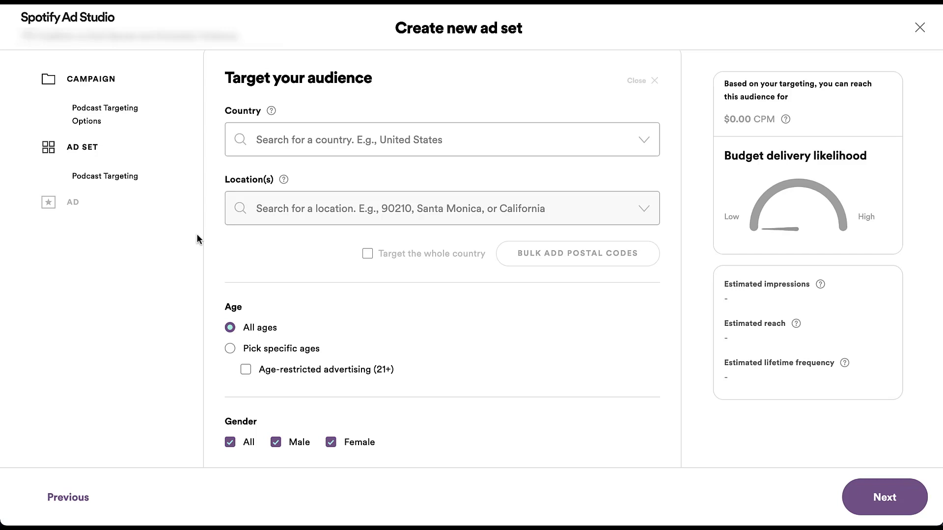
pyautogui.scroll(6, 196, 239)
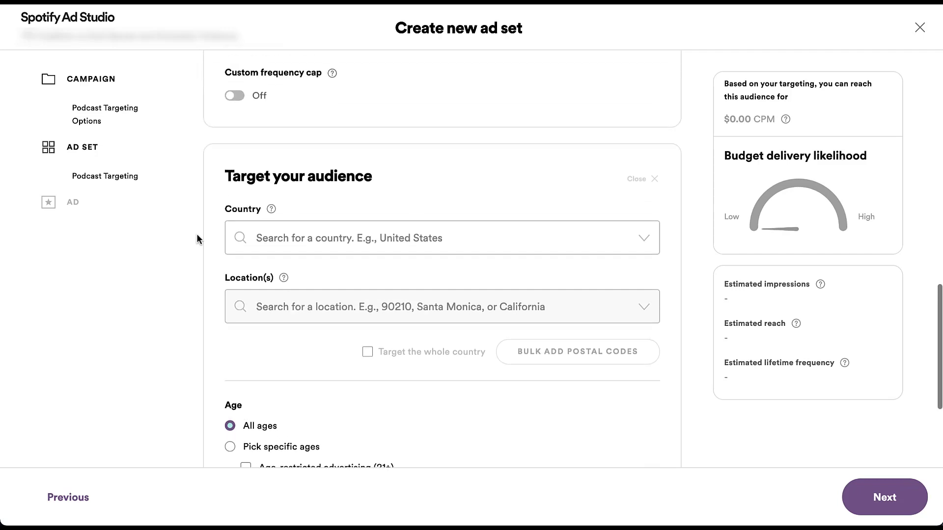
pyautogui.scroll(6, 196, 239)
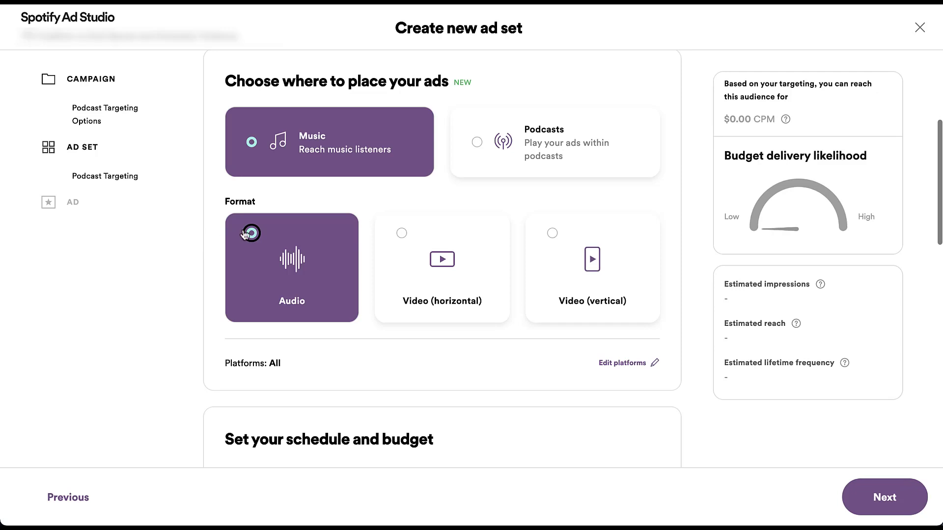
# Step: Switch the ad placement from Music to Podcasts, keeping Audio format
pyautogui.click(508, 150)
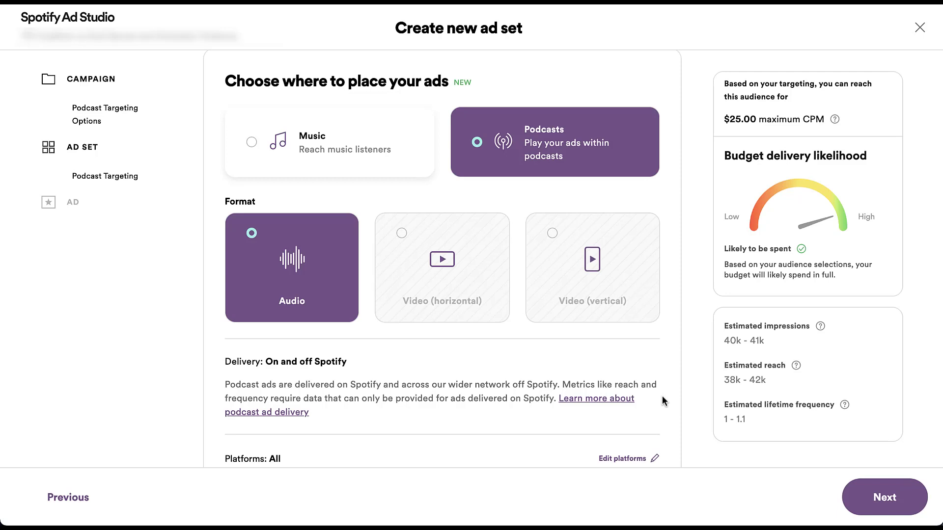
pyautogui.scroll(-4, 662, 401)
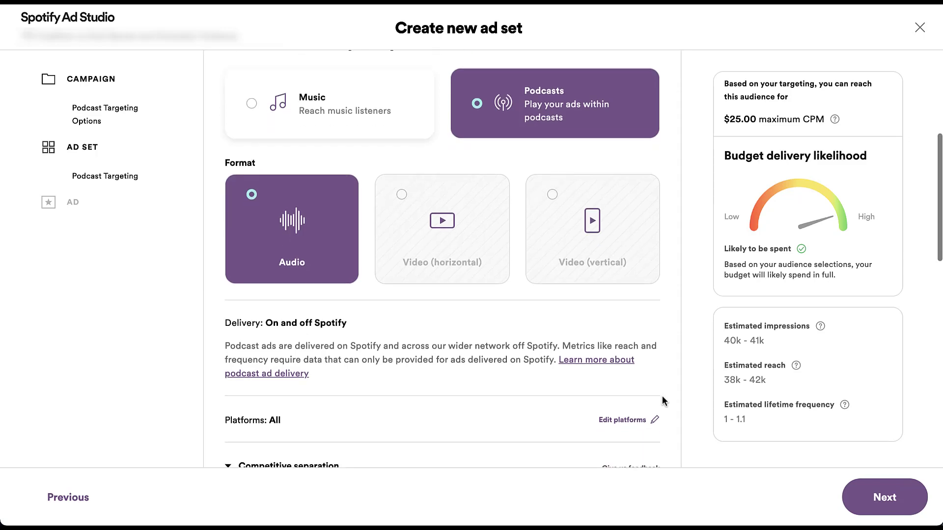
pyautogui.scroll(-3, 662, 401)
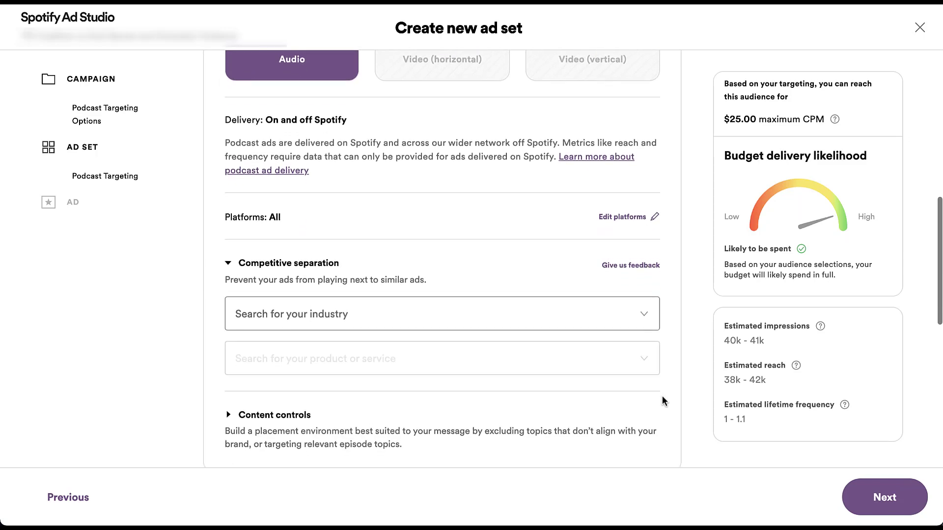
pyautogui.scroll(-1, 661, 401)
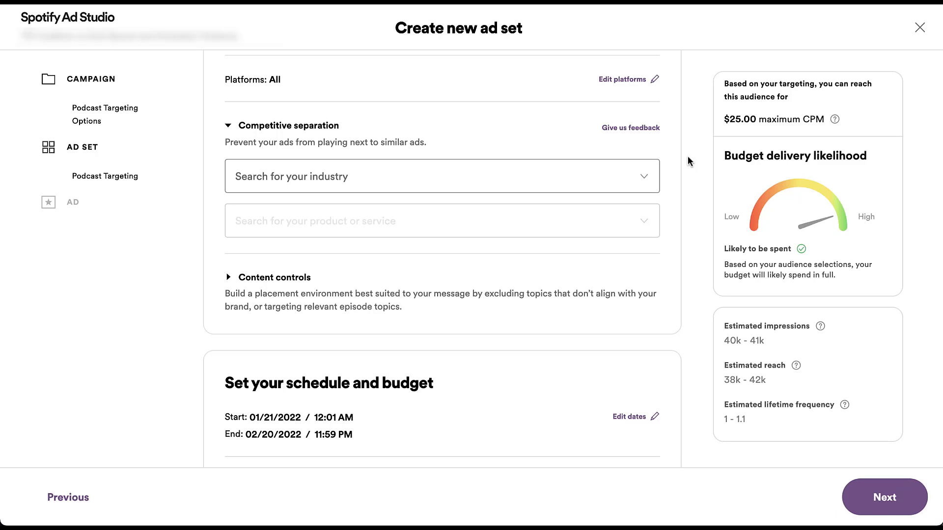
# Step: Pick Travel from the bottom of the competitive separation industry list
pyautogui.click(645, 178)
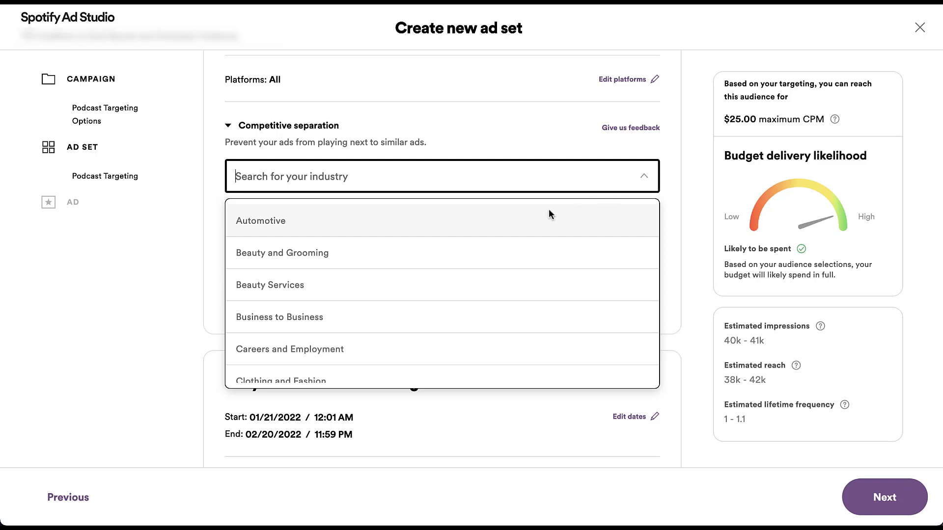
pyautogui.scroll(-1, 512, 290)
pyautogui.scroll(-5, 513, 289)
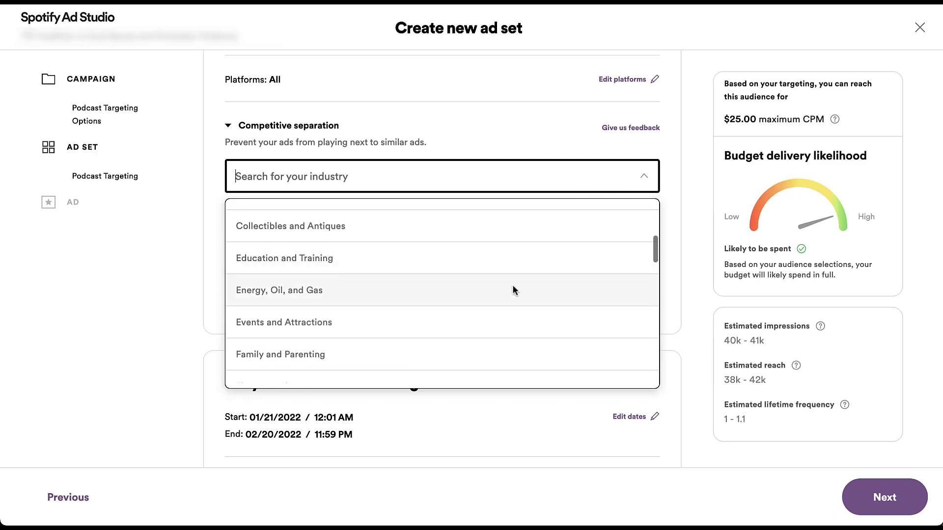
pyautogui.scroll(-5, 513, 290)
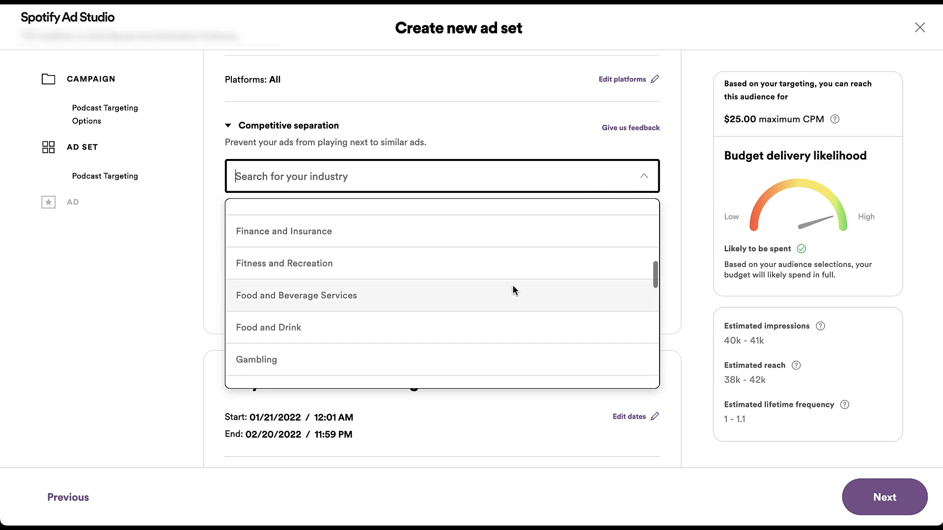
pyautogui.scroll(-4, 513, 290)
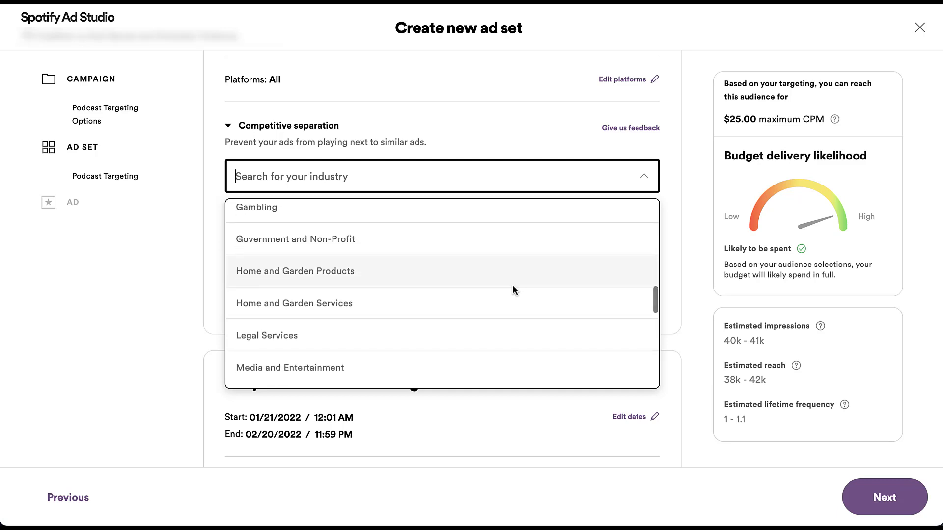
pyautogui.scroll(-2, 513, 290)
pyautogui.scroll(-6, 513, 290)
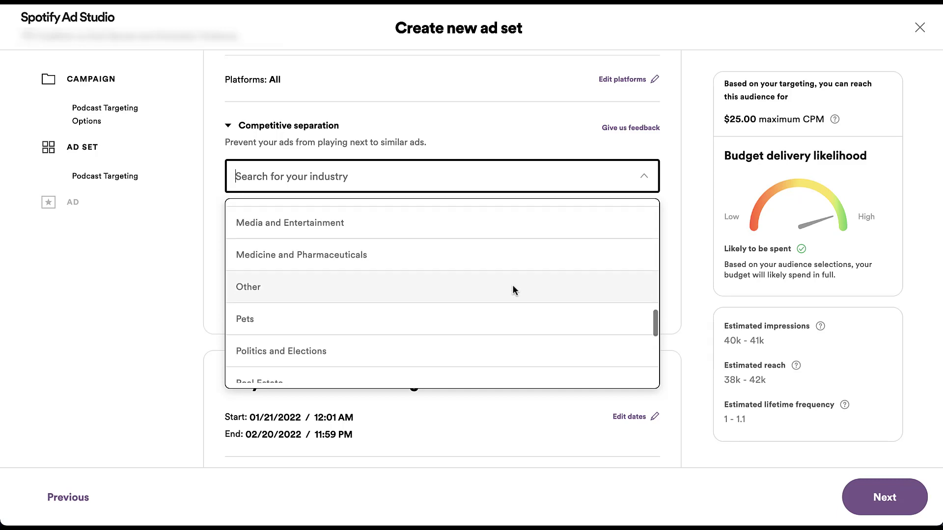
pyautogui.scroll(-5, 512, 290)
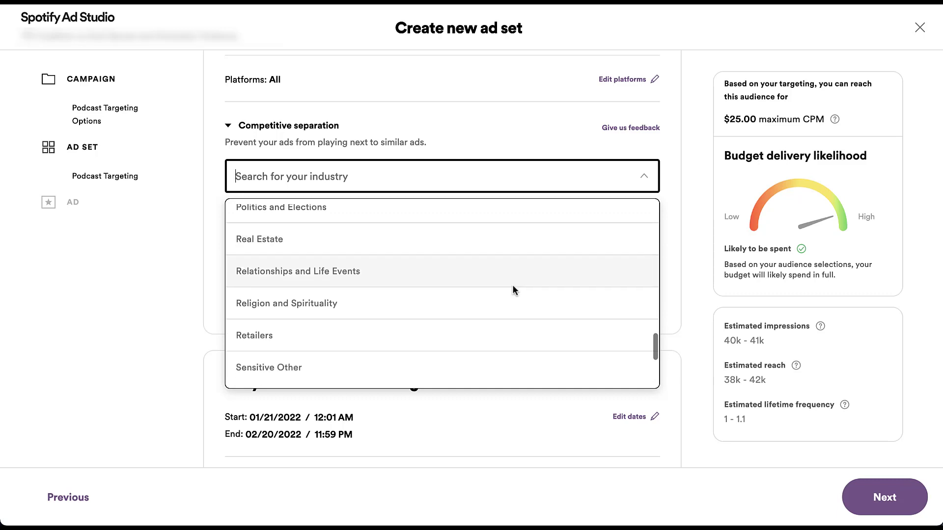
pyautogui.scroll(-1, 512, 289)
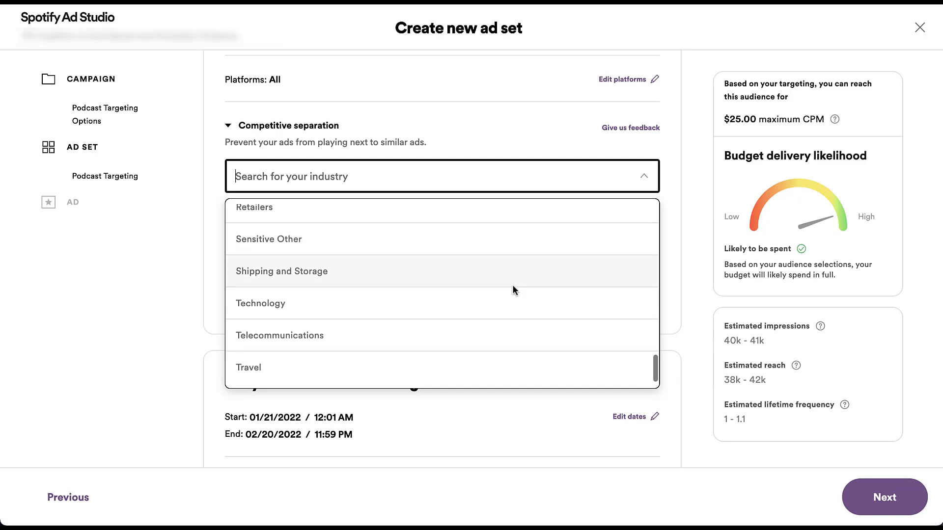
pyautogui.click(472, 373)
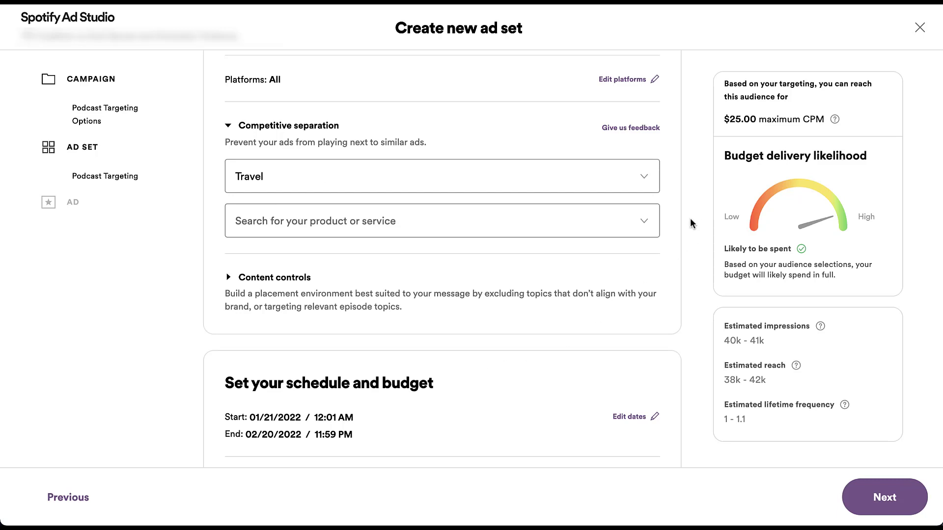
# Step: Select House Rental as the Travel product or service for competitive separation
pyautogui.click(645, 220)
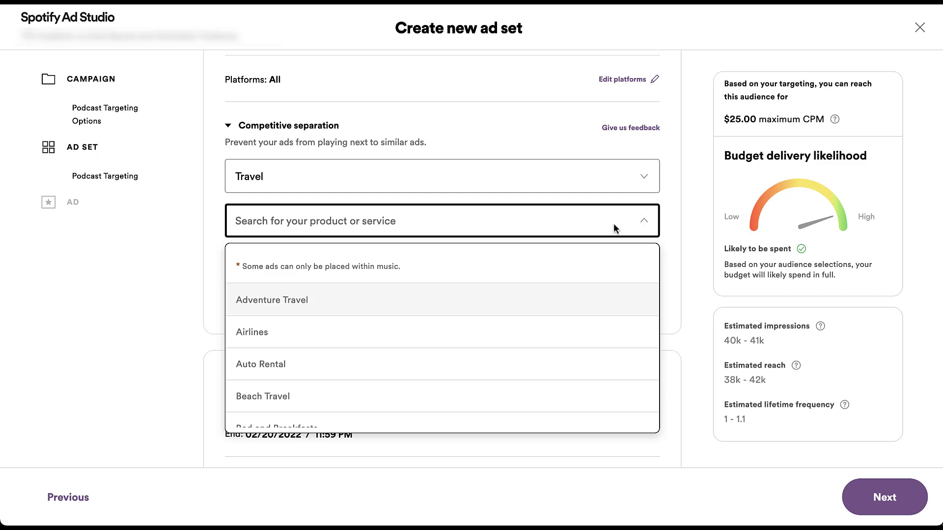
pyautogui.scroll(-5, 517, 340)
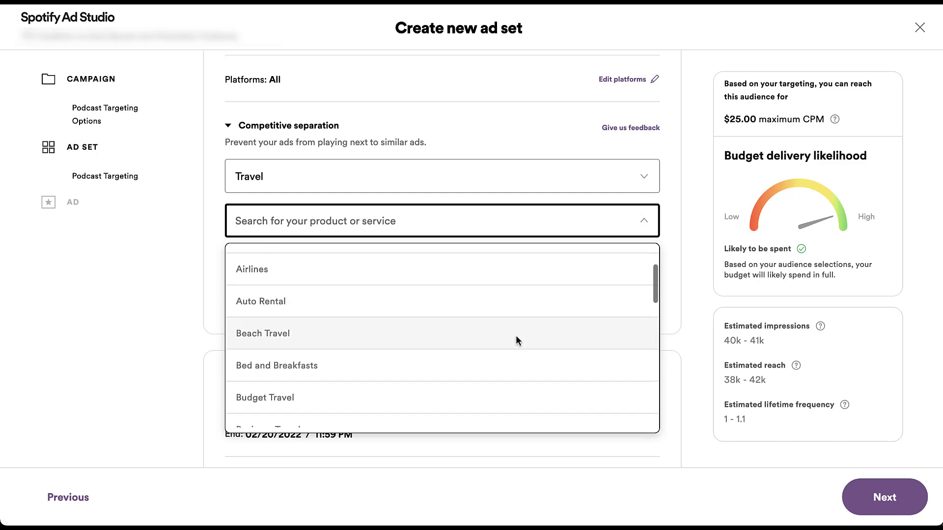
pyautogui.scroll(-3, 517, 339)
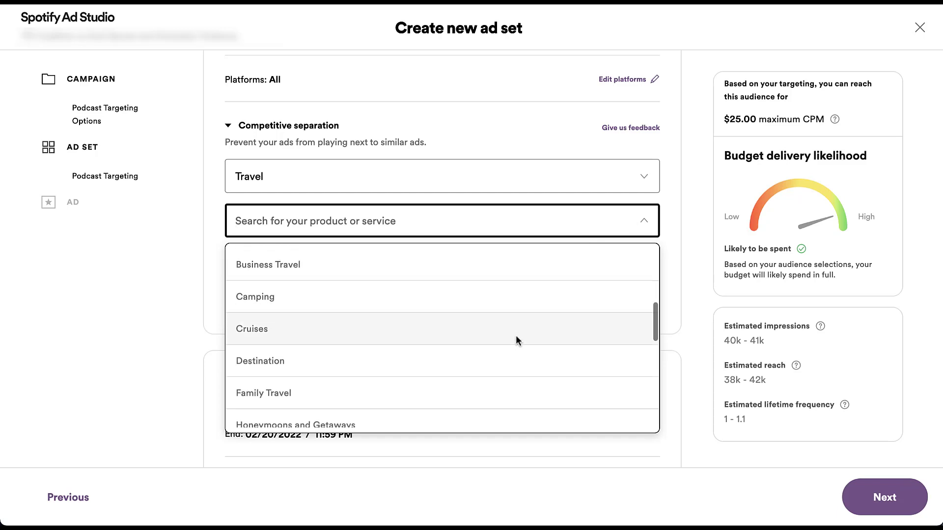
pyautogui.scroll(-3, 517, 340)
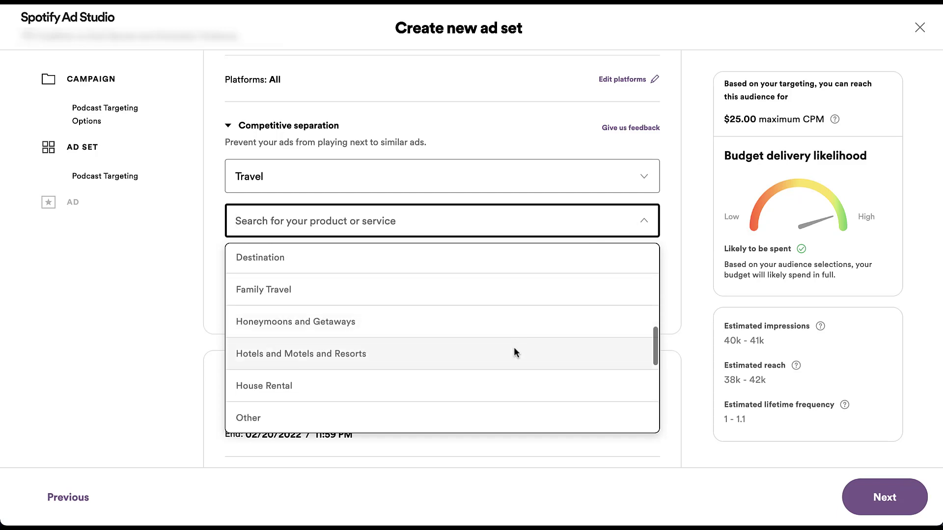
pyautogui.click(509, 385)
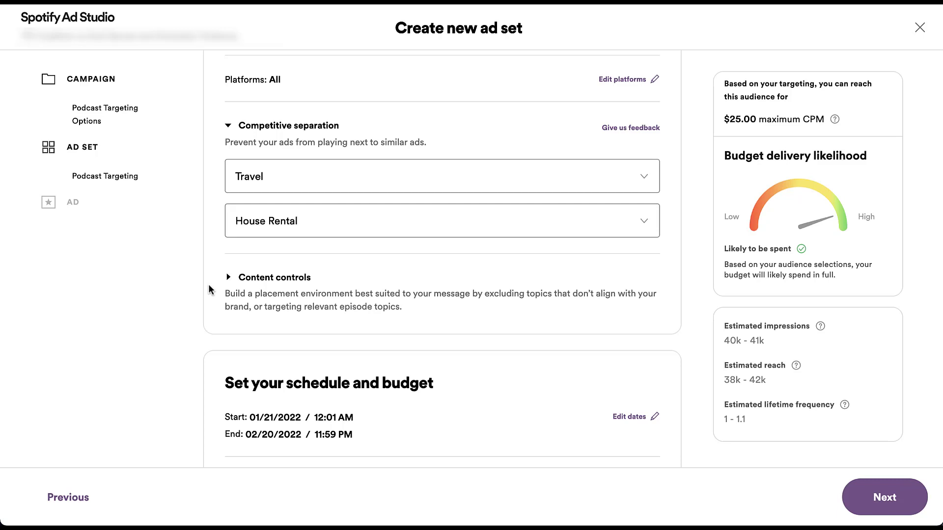
# Step: Expand Content controls and view the info note on excluding sensitive topics
pyautogui.click(228, 278)
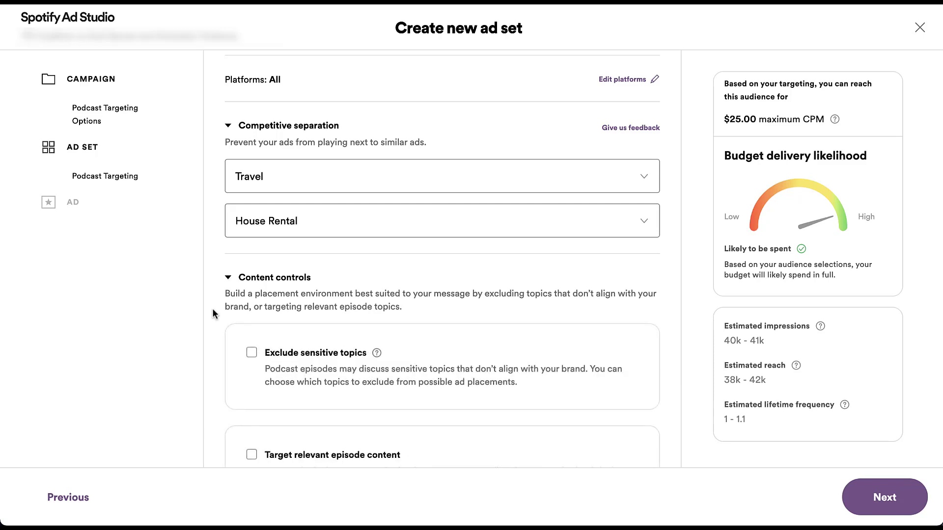
pyautogui.scroll(-3, 212, 308)
pyautogui.scroll(-1, 212, 309)
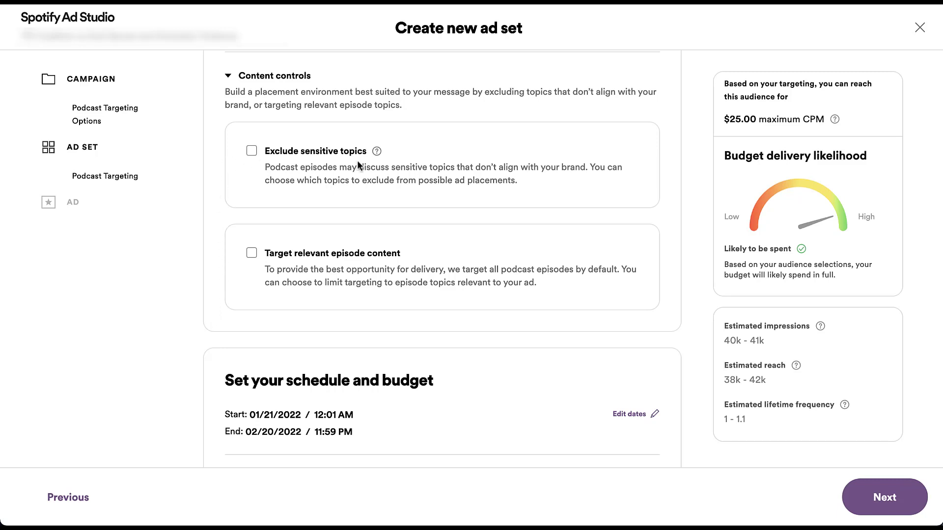
pyautogui.moveTo(378, 152)
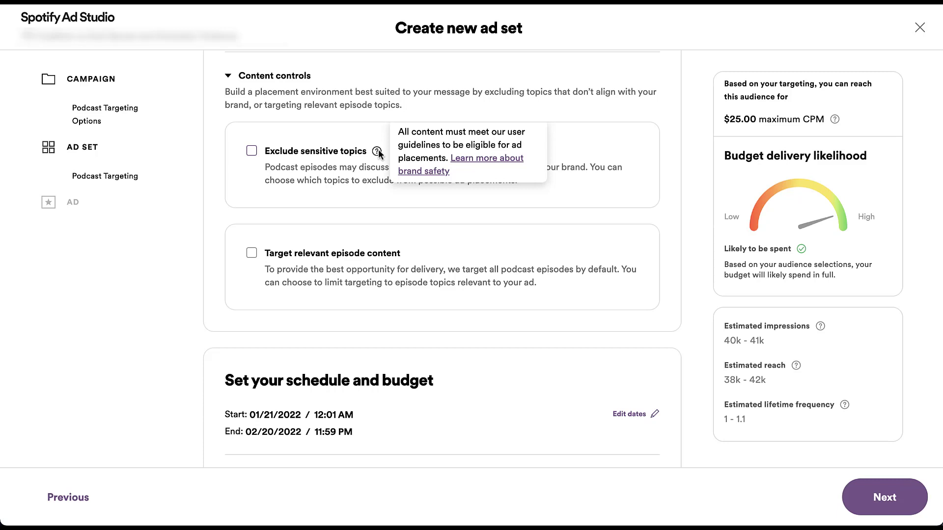
pyautogui.click(251, 152)
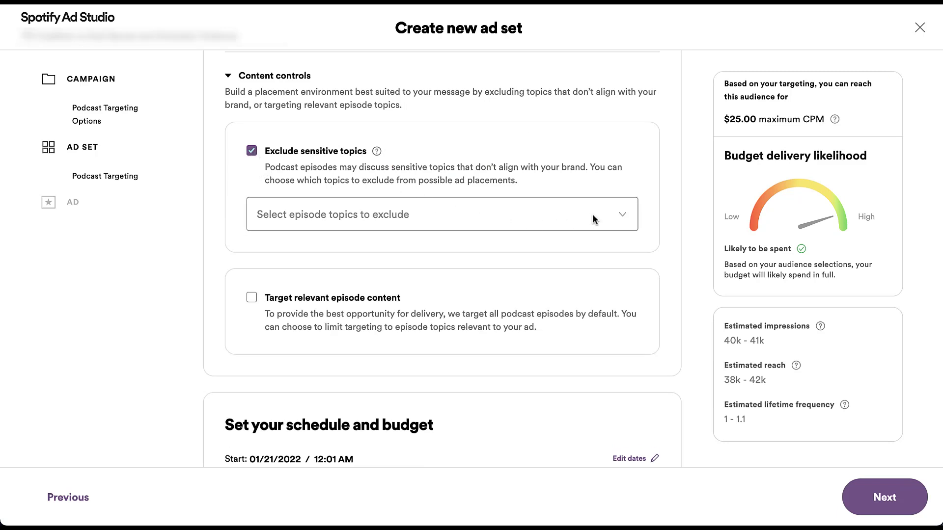
pyautogui.click(622, 216)
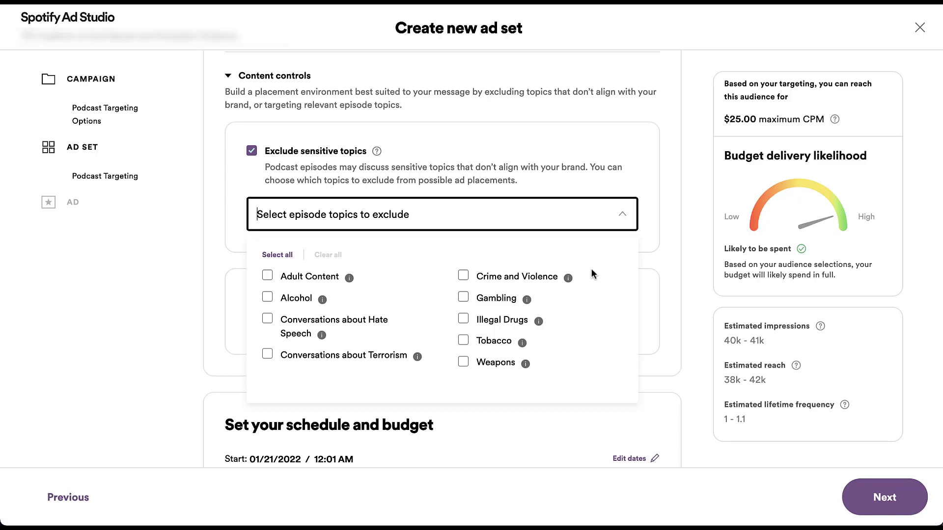
pyautogui.moveTo(567, 279)
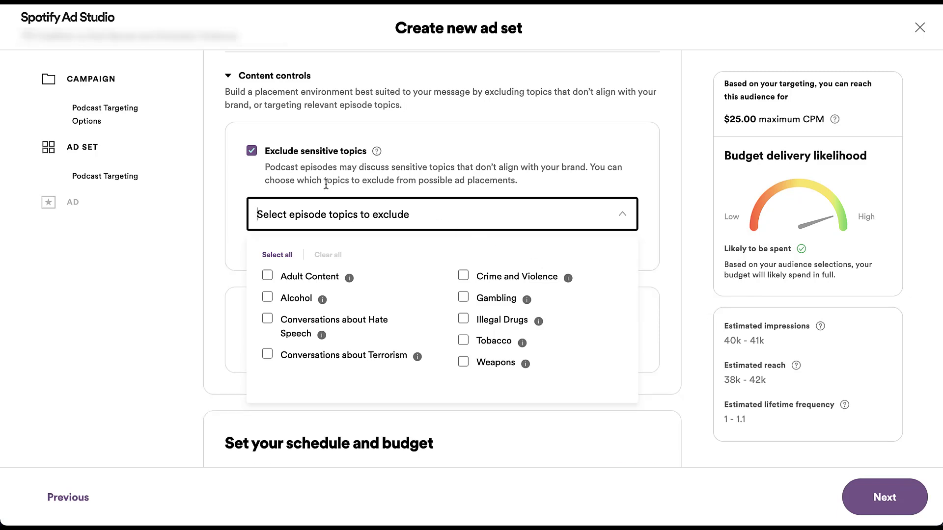
pyautogui.click(251, 151)
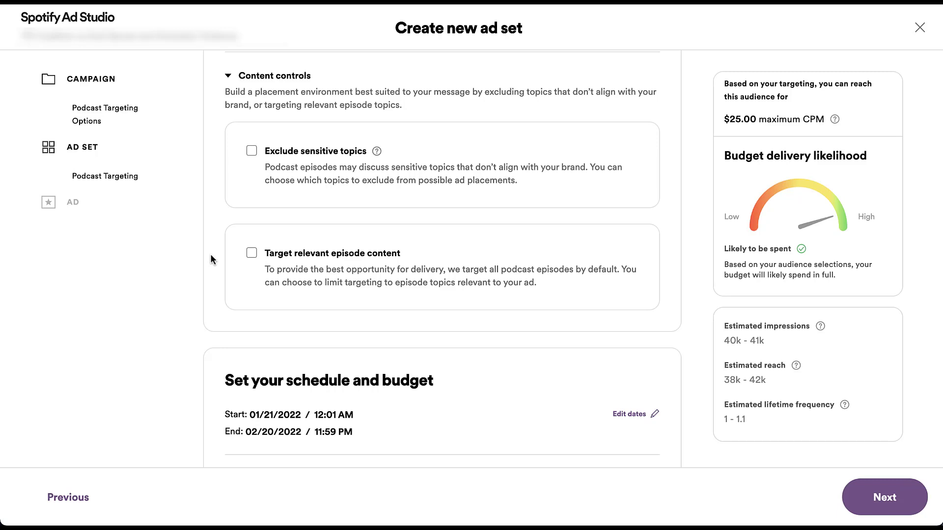
# Step: Enable episode content targeting and check Travel as the only topic
pyautogui.click(251, 254)
pyautogui.scroll(-2, 233, 269)
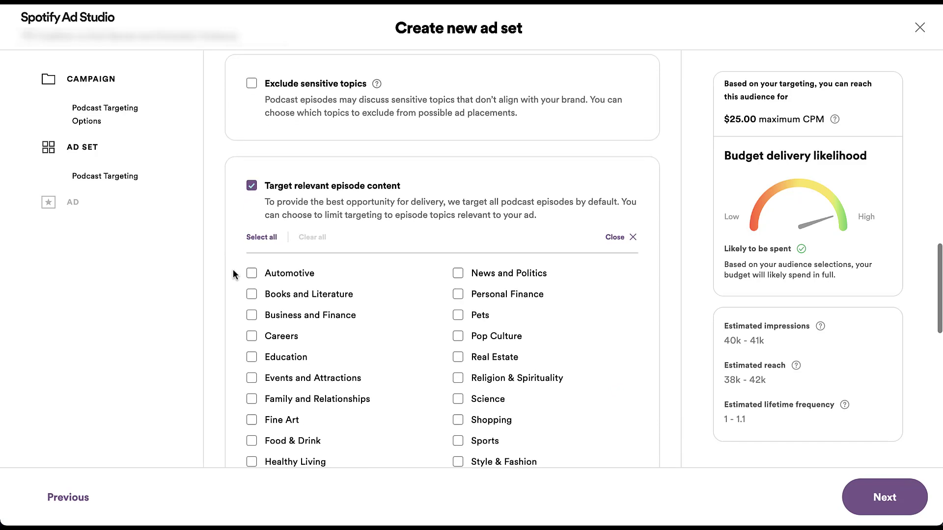
pyautogui.scroll(-3, 233, 269)
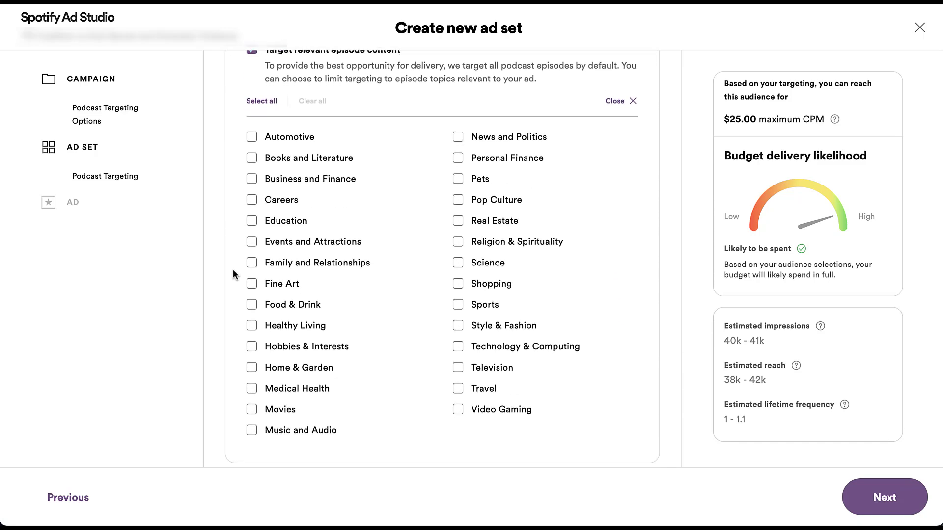
pyautogui.scroll(1, 233, 269)
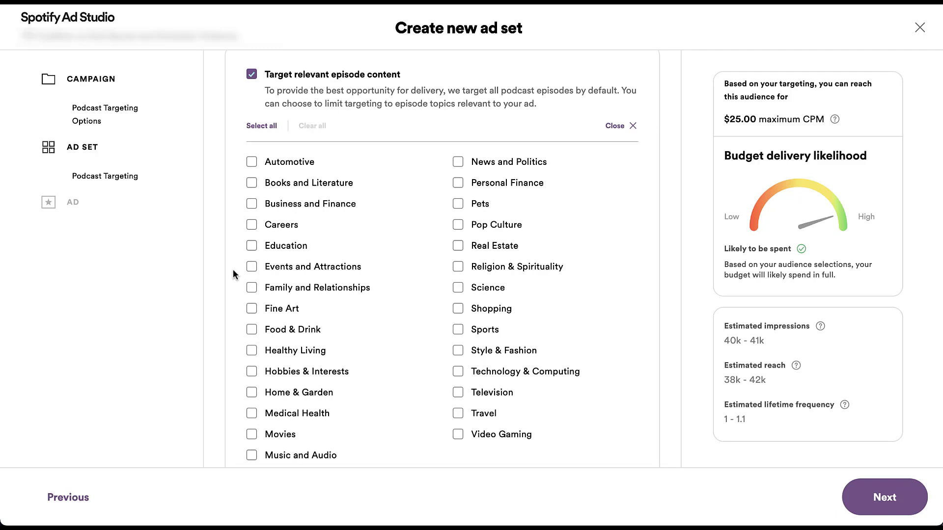
pyautogui.click(457, 414)
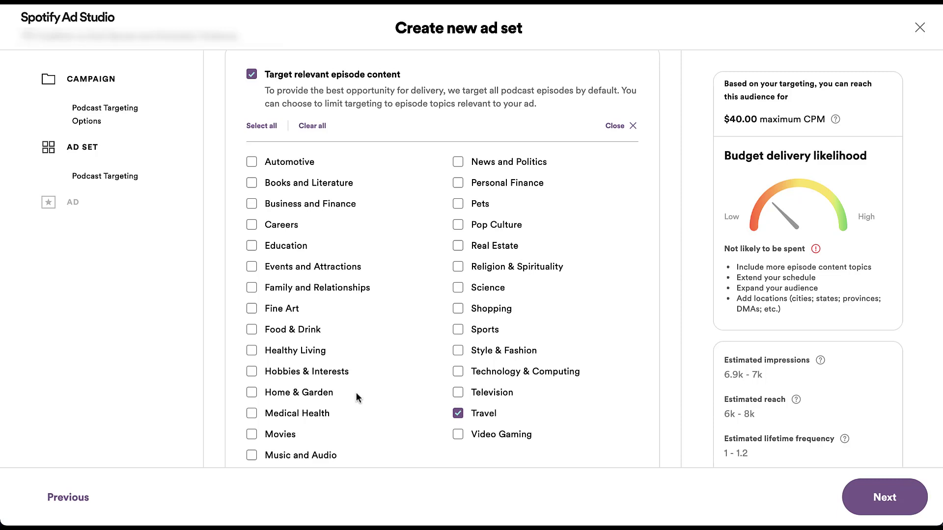
pyautogui.scroll(1, 356, 393)
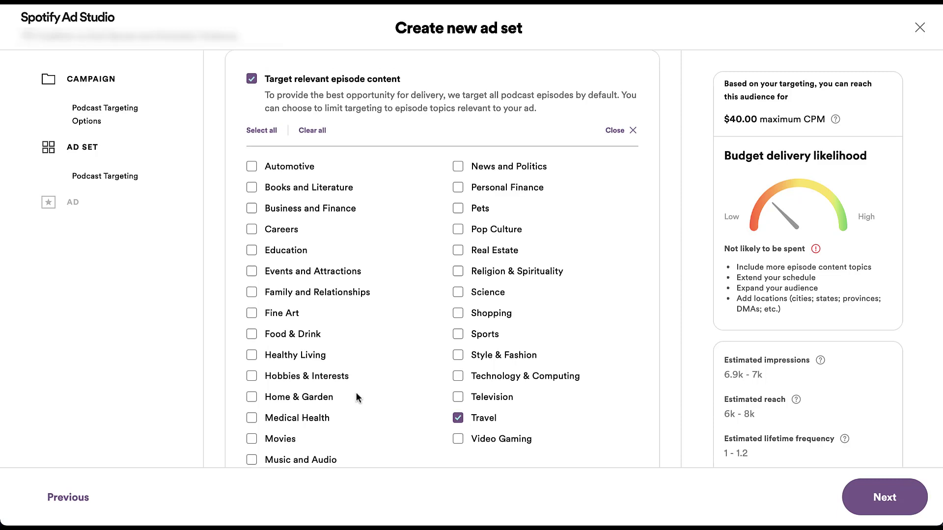
# Step: Close the topic checklist so the summary reads Included topics: Travel
pyautogui.click(611, 130)
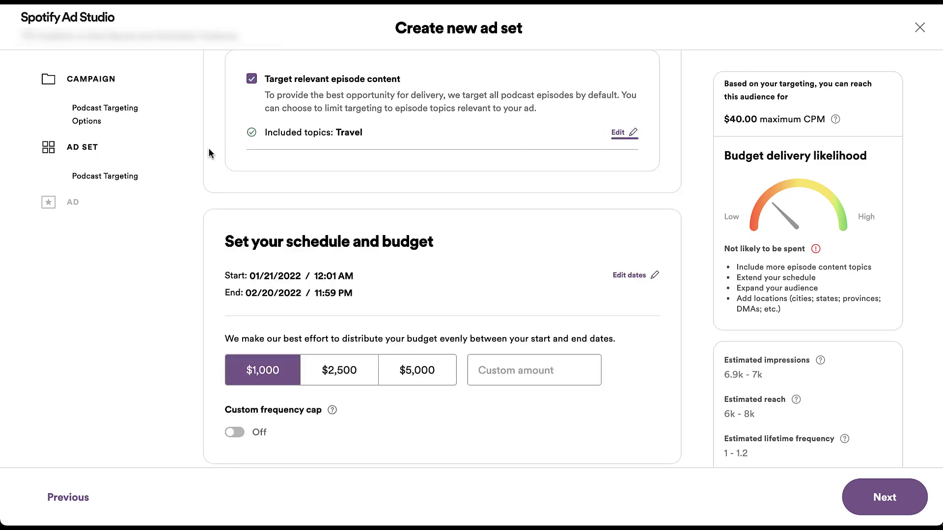
pyautogui.scroll(-5, 209, 149)
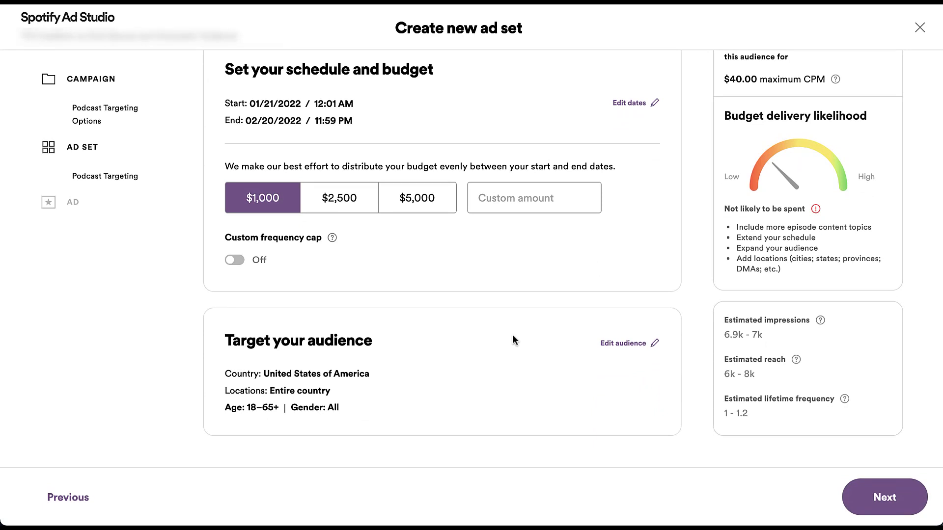
# Step: Open the ad set's audience settings and review the country, location, age and gender fields
pyautogui.click(626, 344)
pyautogui.scroll(-5, 685, 353)
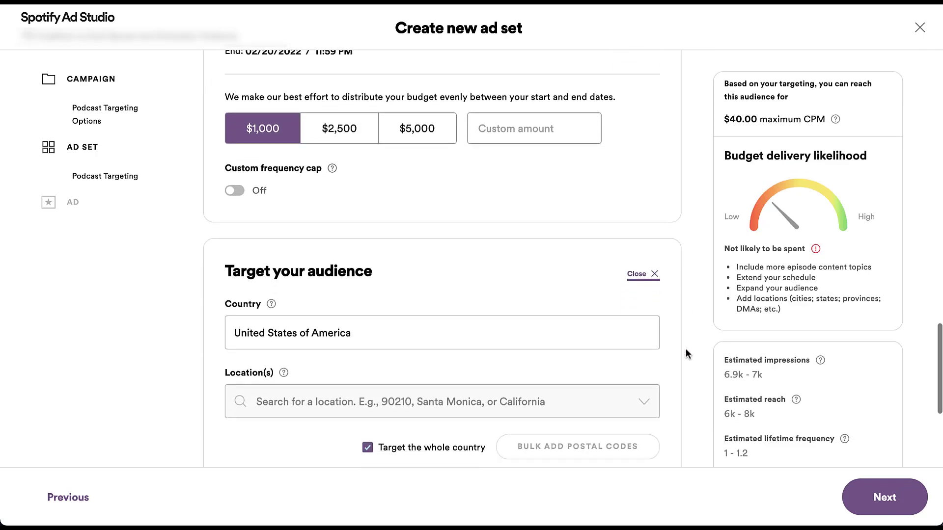
pyautogui.scroll(-2, 686, 351)
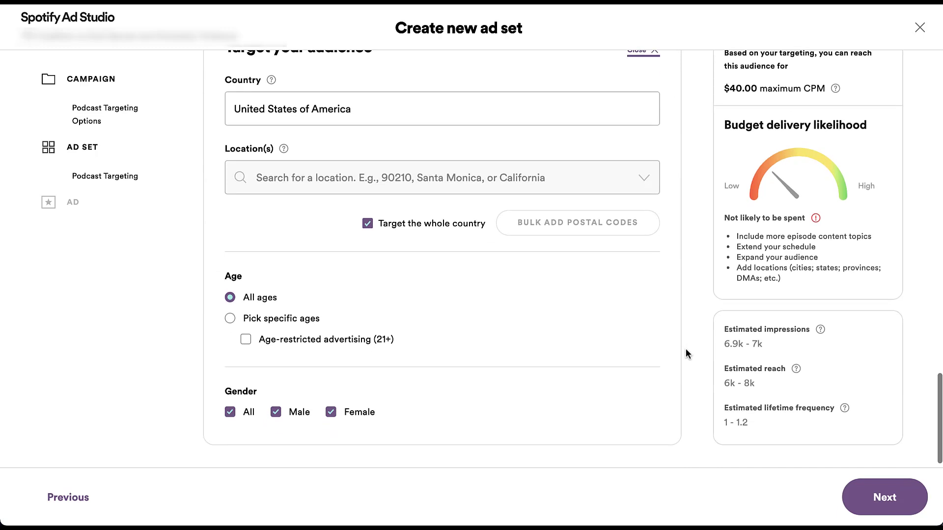
pyautogui.scroll(-1, 686, 351)
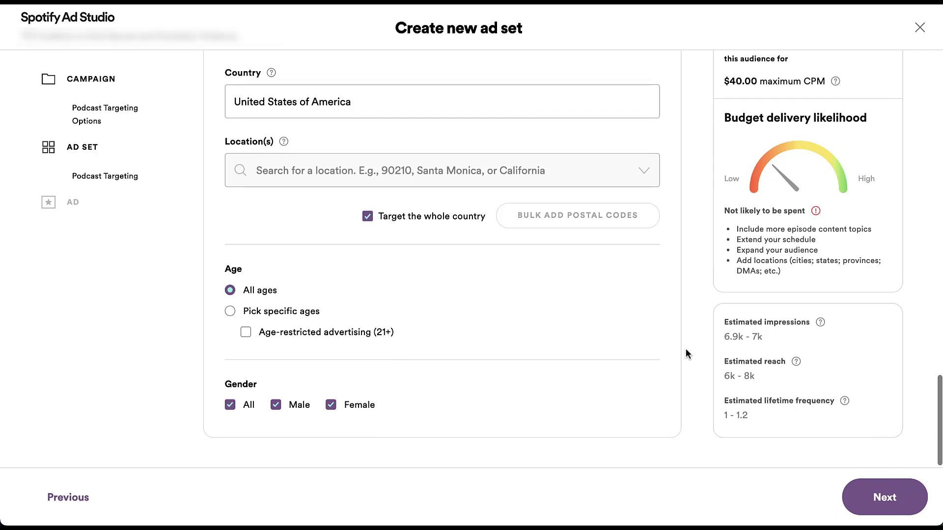
pyautogui.scroll(8, 685, 349)
pyautogui.scroll(5, 685, 348)
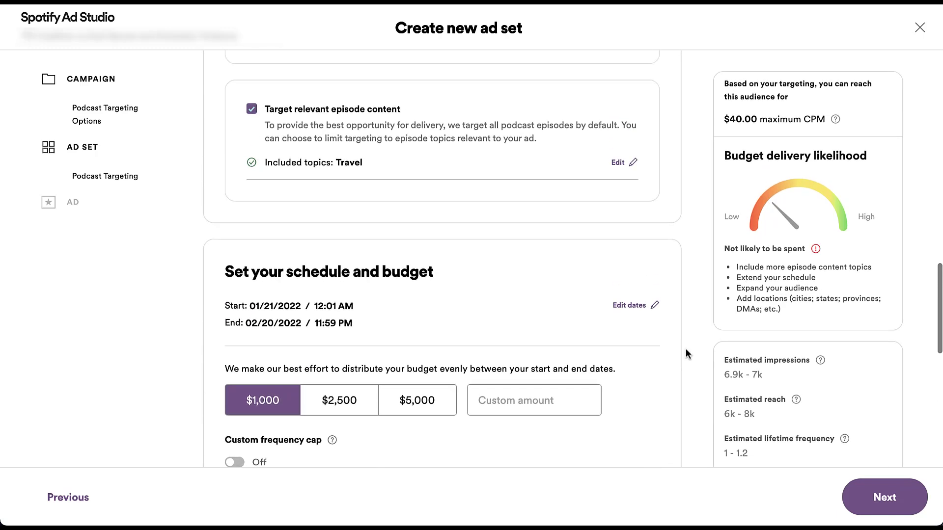
pyautogui.scroll(2, 685, 349)
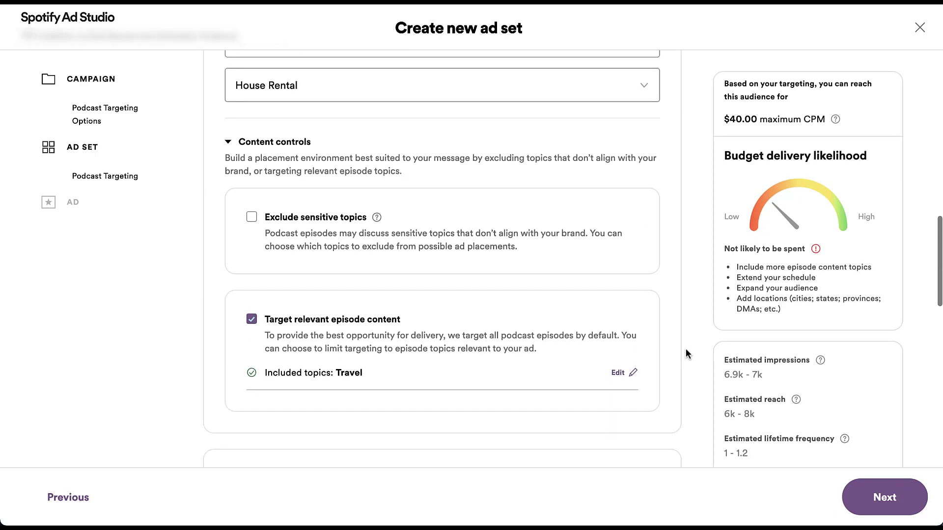